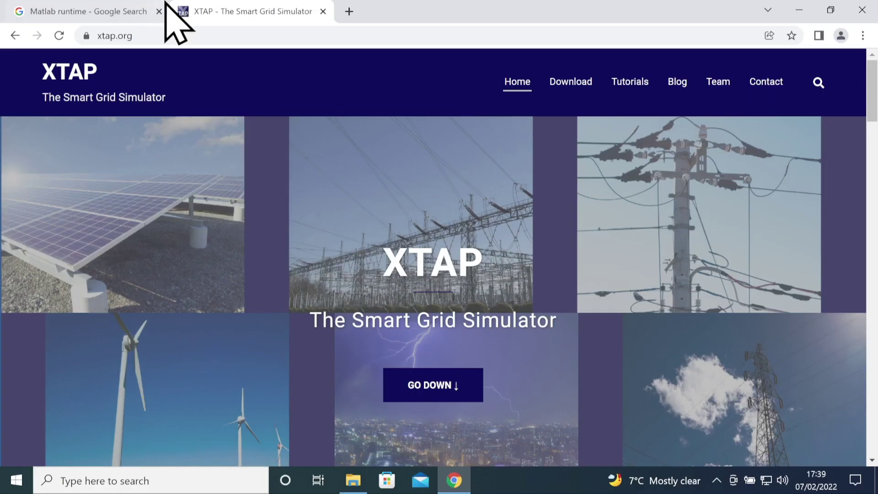
left_click(127, 36)
type("ww")
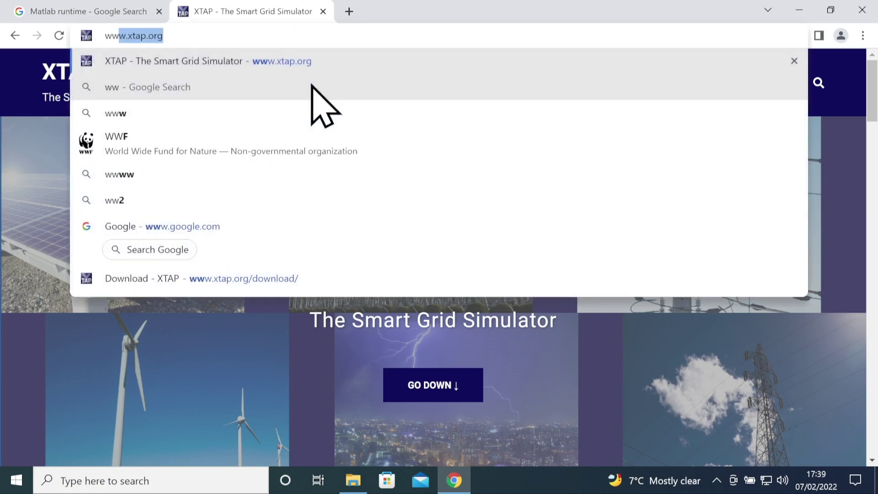
type("w.xtap.org")
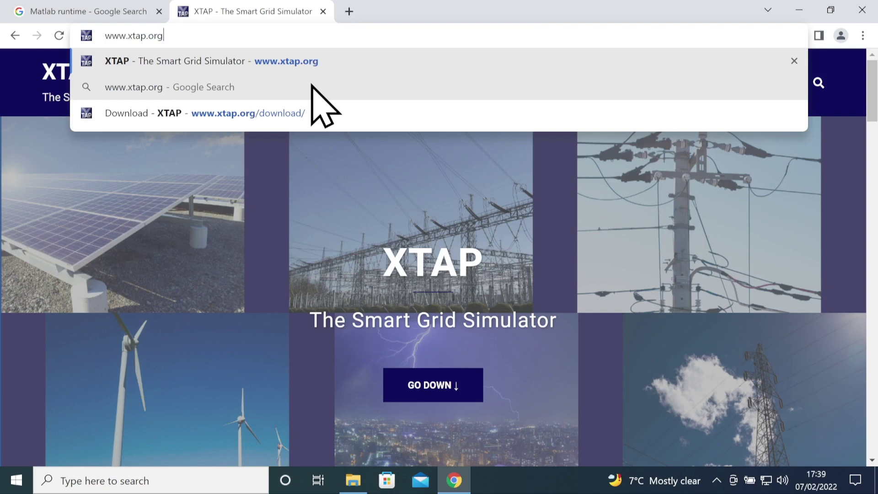
key("Return")
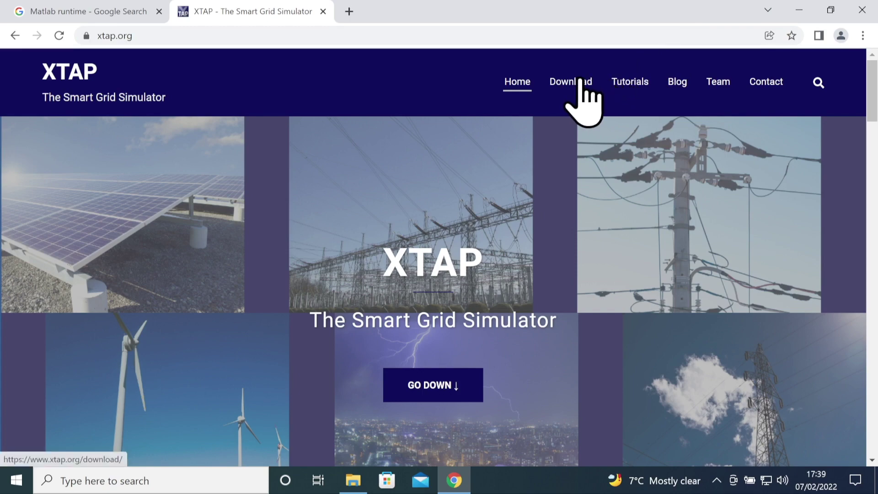
left_click(581, 98)
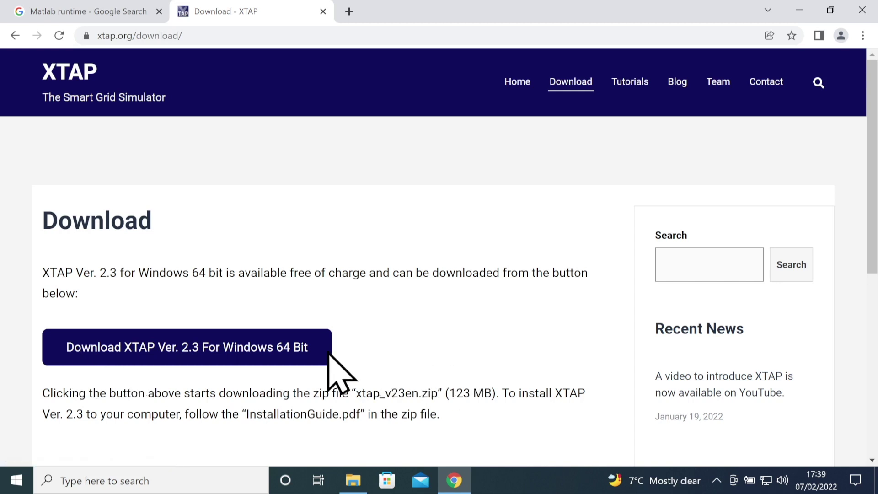
left_click(300, 350)
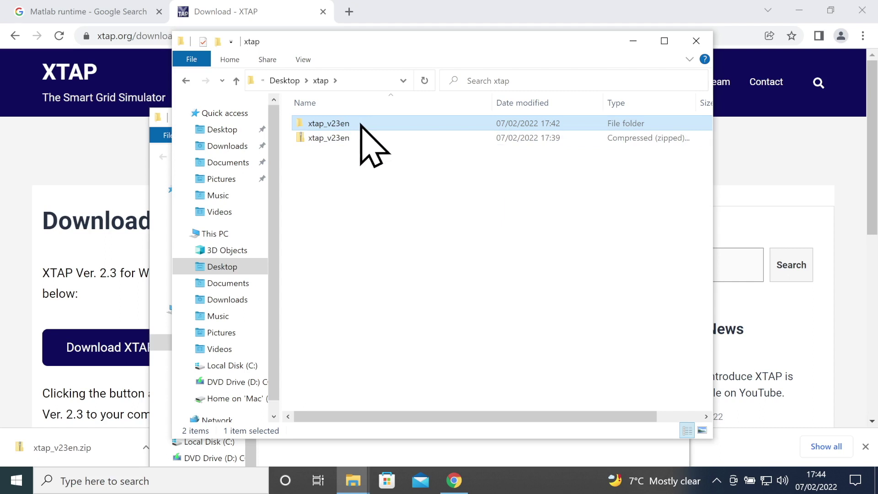
Open the extracted xtap_v23en folder under Desktop > xtap
double_click(360, 124)
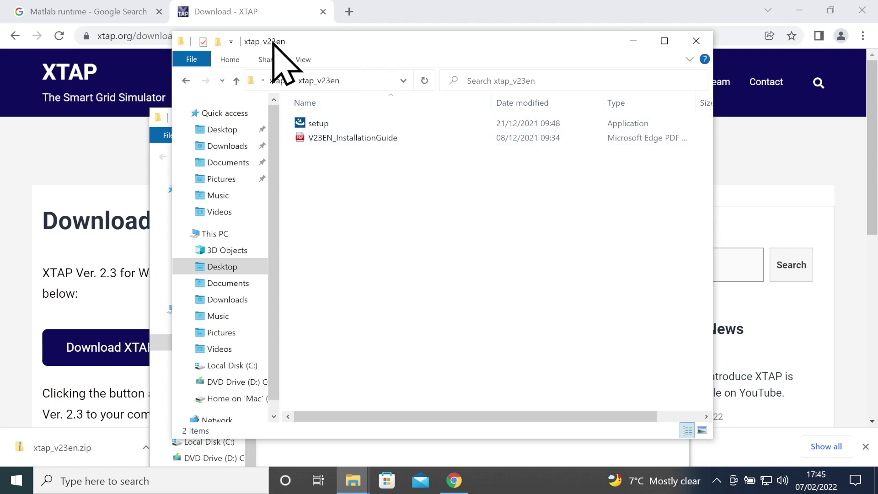
From the MathWorks MATLAB Runtime page, download the R2015b (9.0) 32-bit installer
left_click(117, 37)
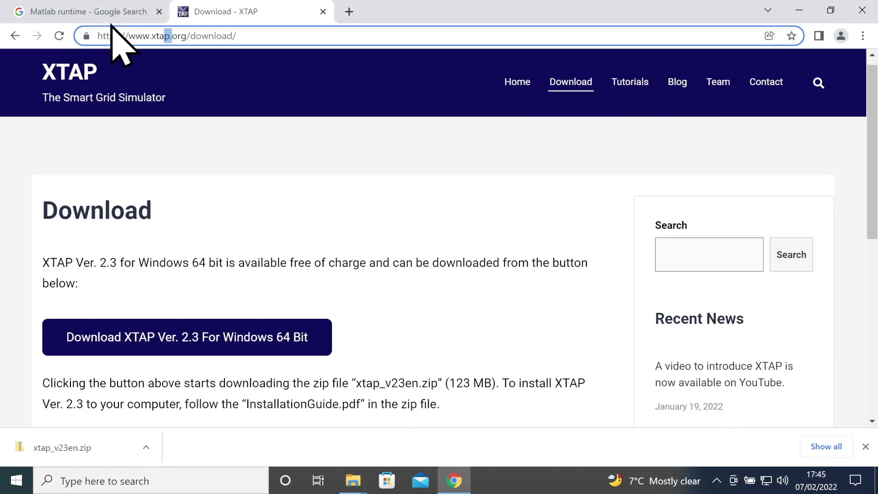
left_click(110, 17)
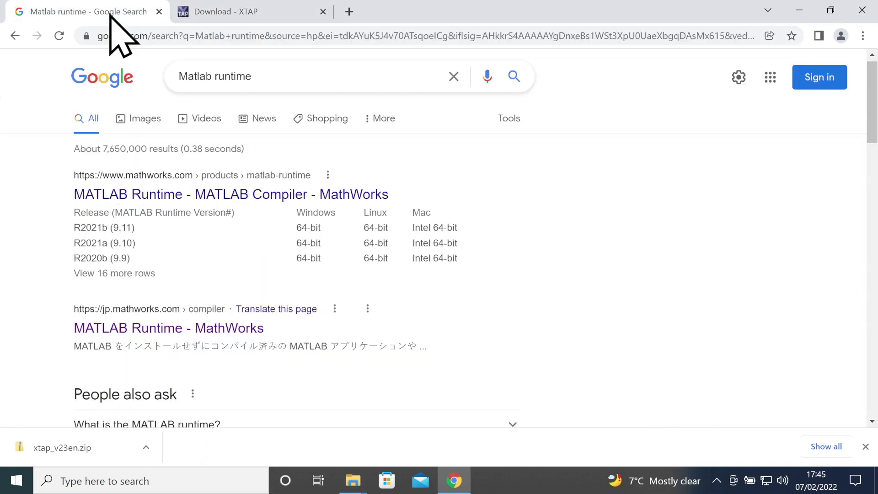
left_click(176, 201)
scroll(286, 253, "down", 5)
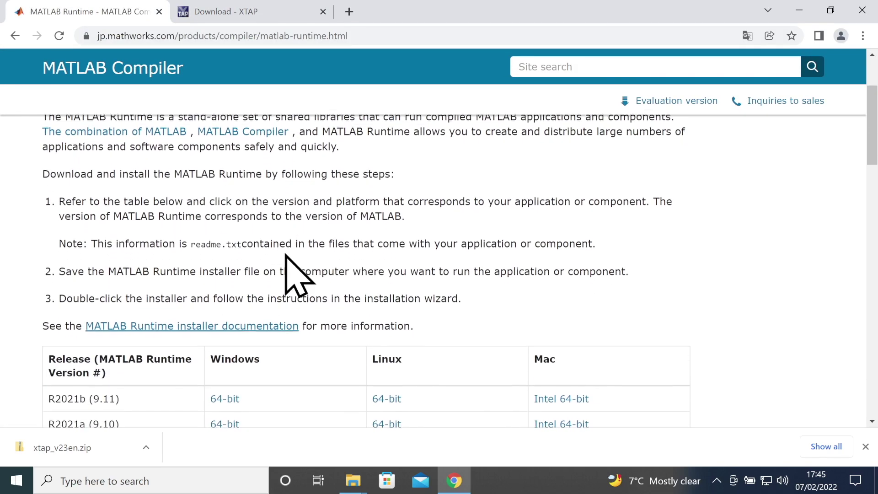
scroll(288, 260, "down", 6)
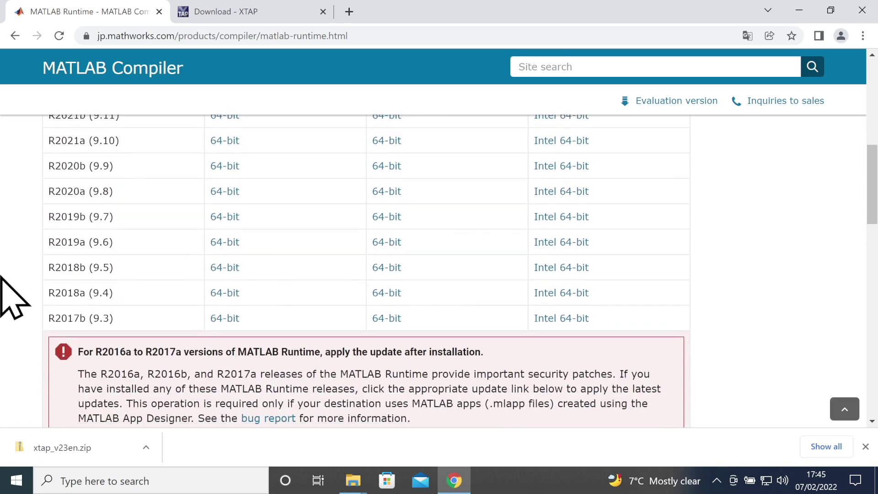
scroll(14, 293, "down", 5)
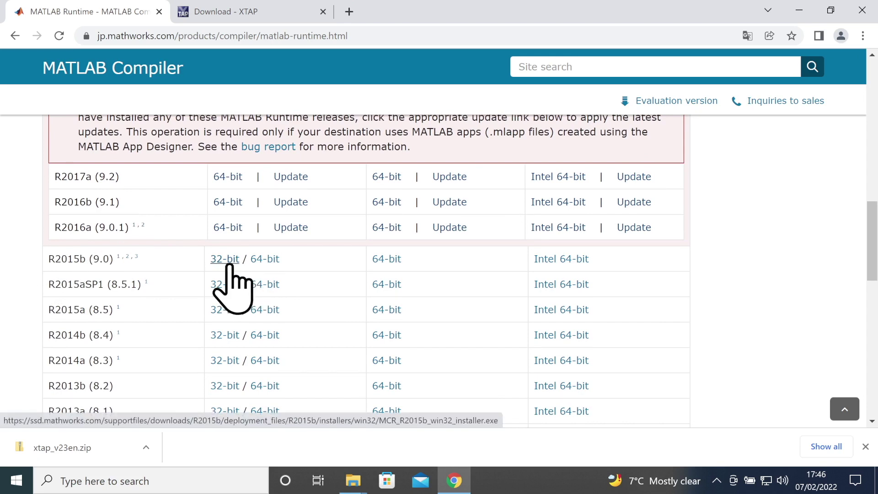
left_click(229, 265)
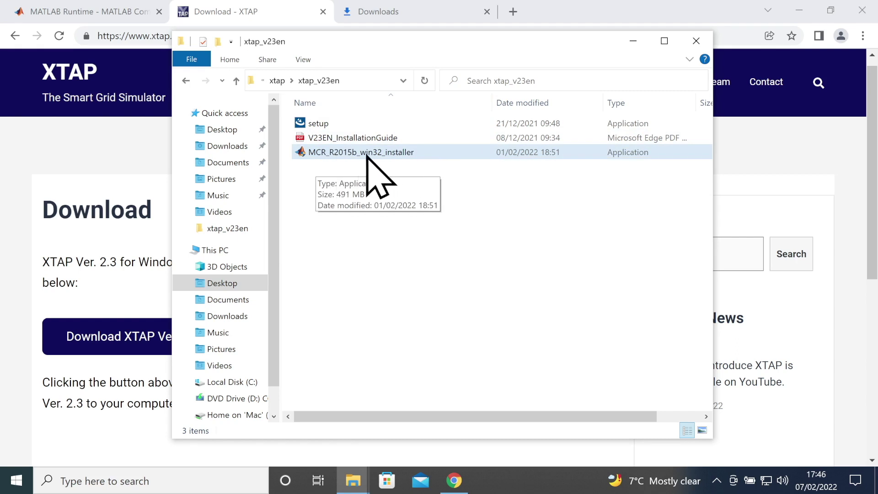
Run MCR_R2015b_win32_installer and approve the User Account Control prompt
left_click(383, 151)
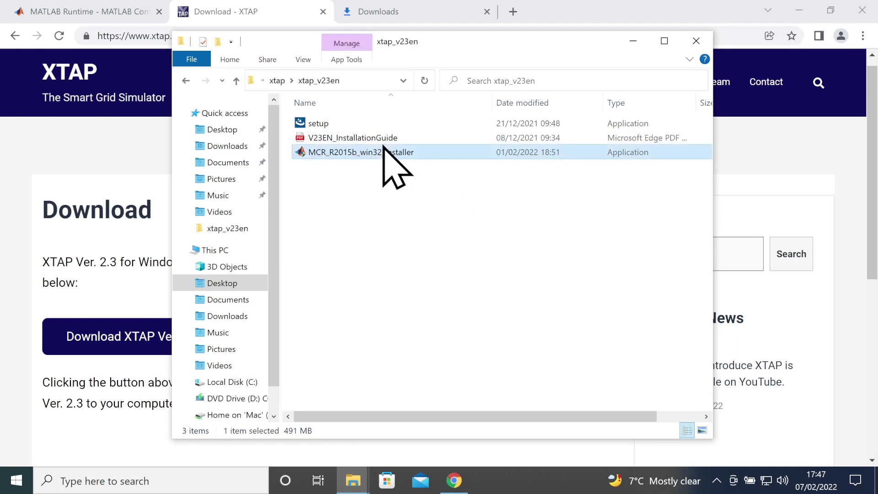
double_click(331, 153)
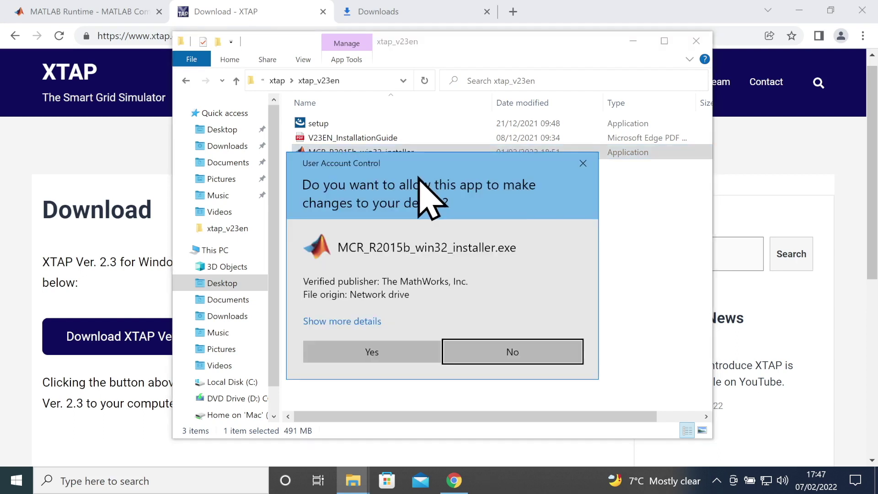
left_click(372, 353)
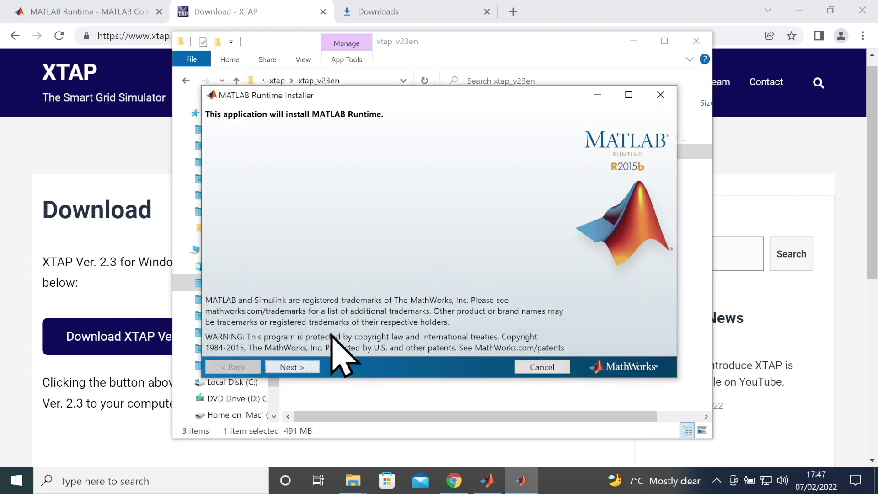
Accept the license and install MATLAB Runtime 9.0 (R2015b) to the default Program Files folder, then finish
left_click(288, 367)
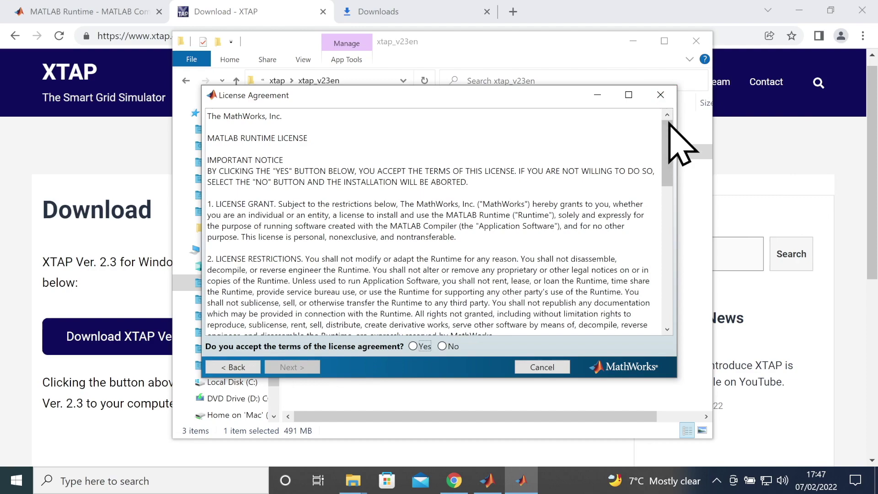
scroll(672, 150, "down", 10)
scroll(646, 244, "down", 5)
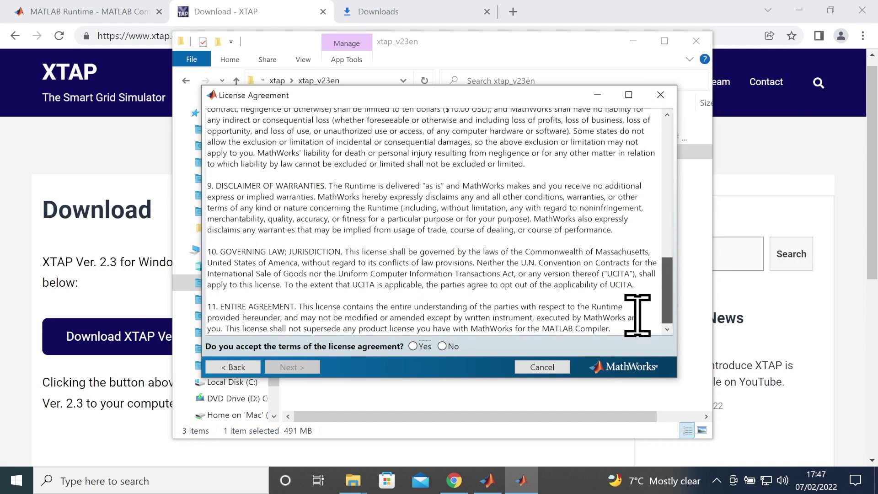
left_click(420, 350)
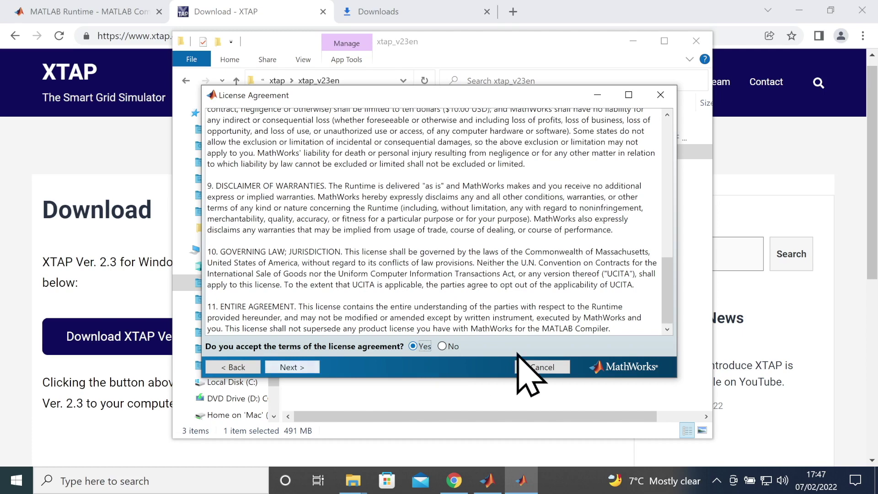
left_click(292, 367)
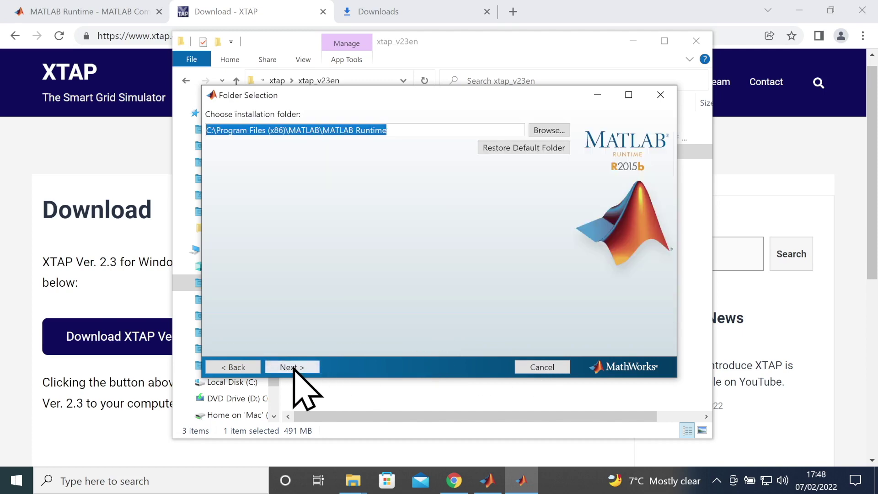
left_click(294, 368)
left_click(295, 367)
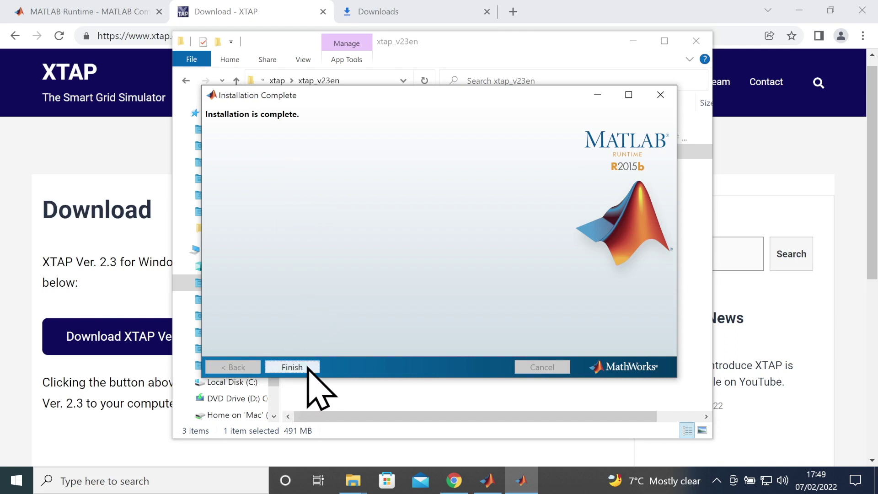
left_click(306, 370)
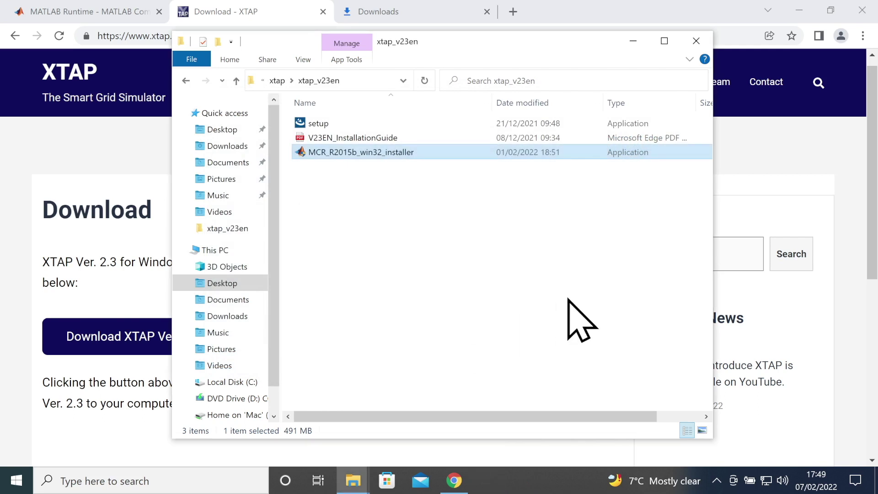
Launch the XTAP setup application from the xtap_v23en folder
left_click(437, 243)
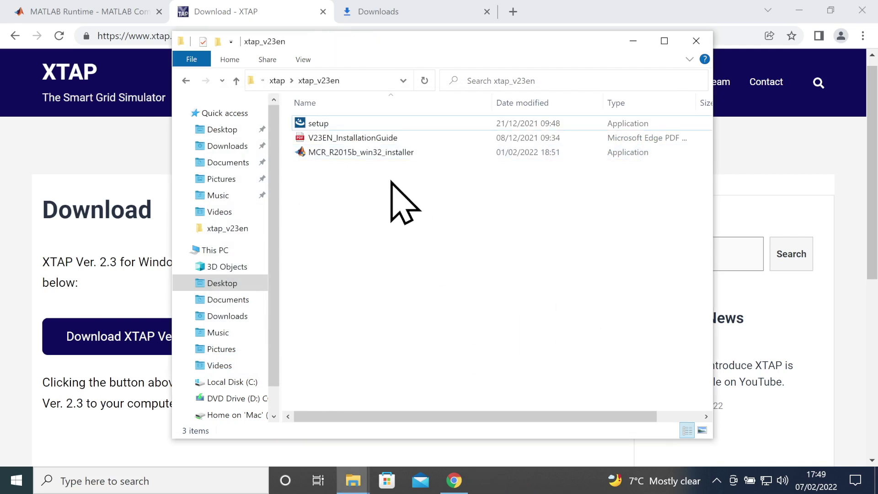
left_click(332, 128)
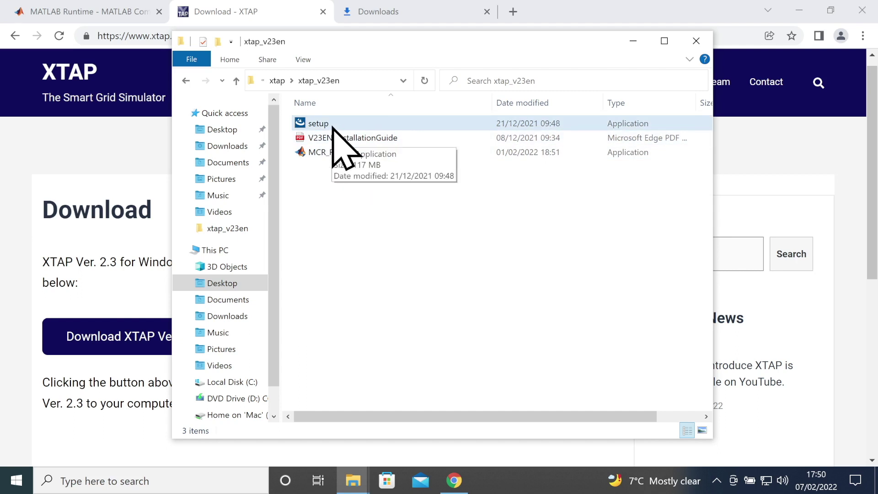
double_click(361, 124)
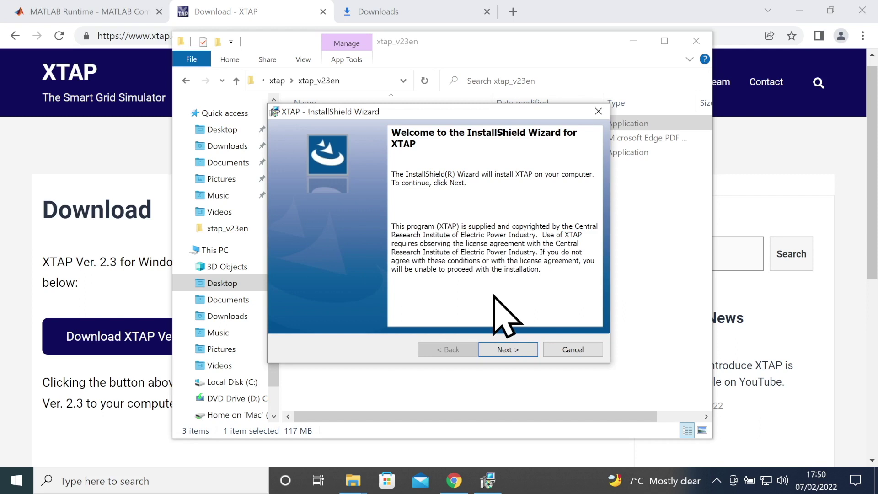
Scroll through and accept the XTAP license terms, advancing to the Destination Folder page
left_click(493, 343)
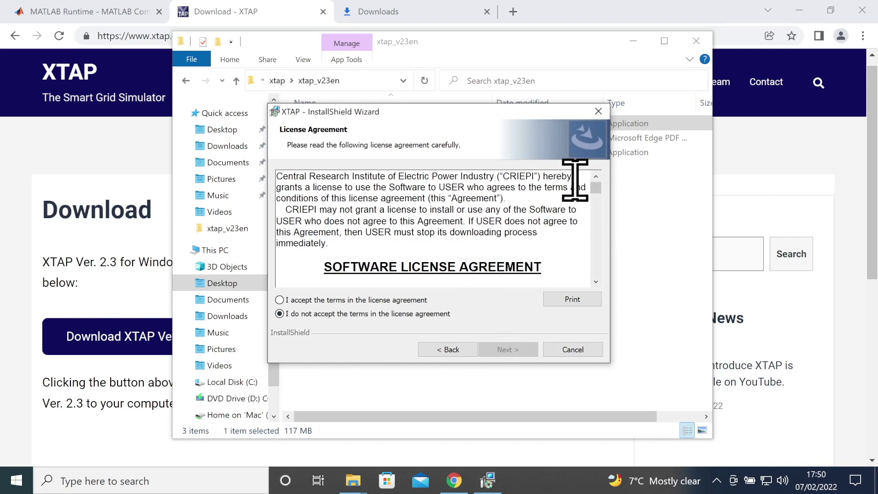
scroll(598, 199, "down", 3)
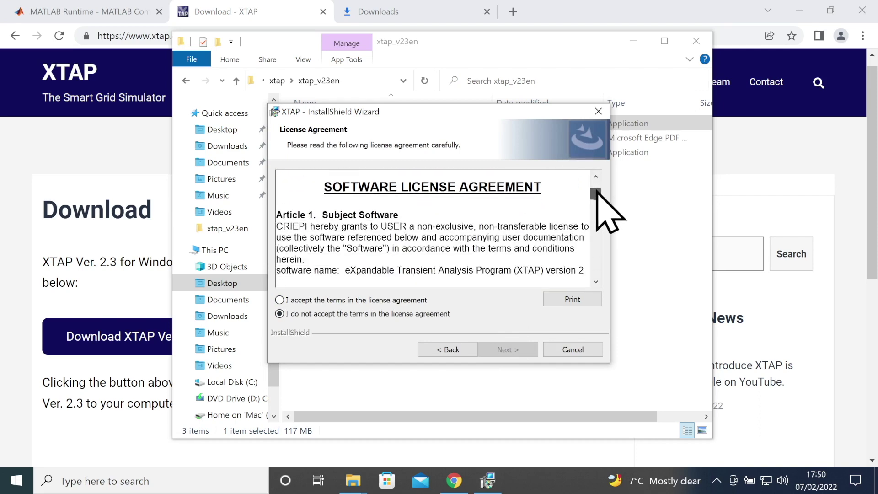
left_click_drag(597, 192, 602, 271)
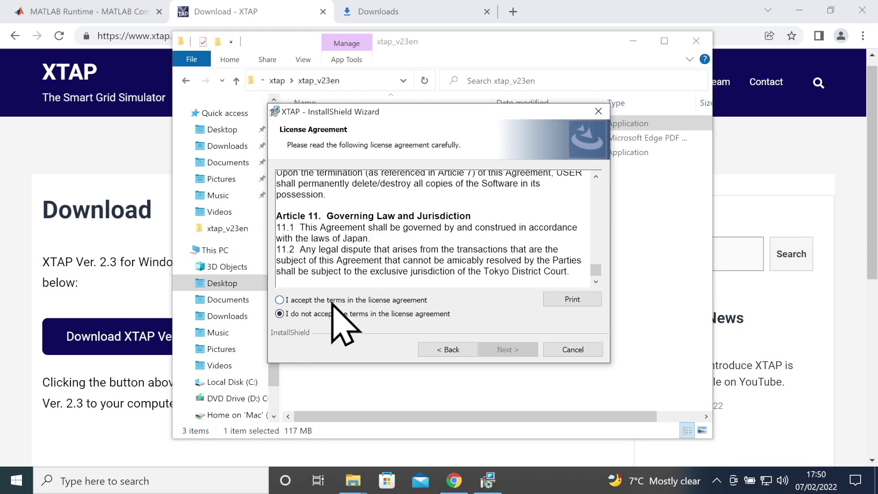
left_click(331, 301)
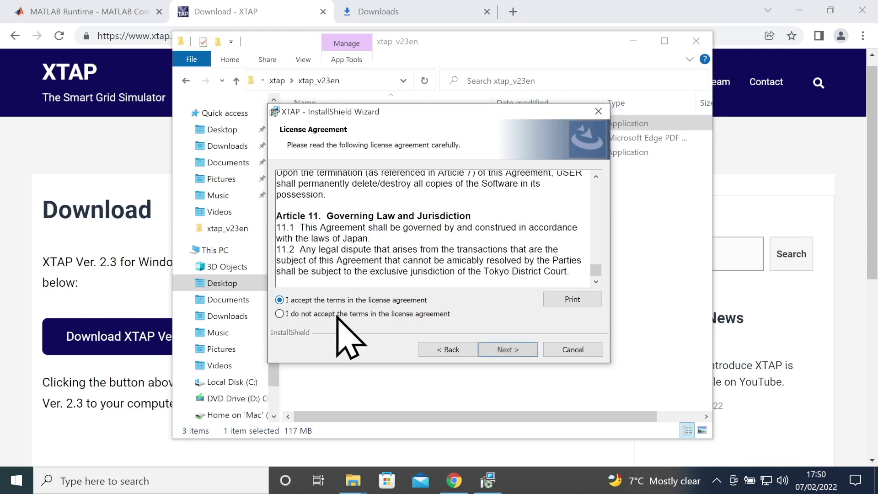
left_click(505, 350)
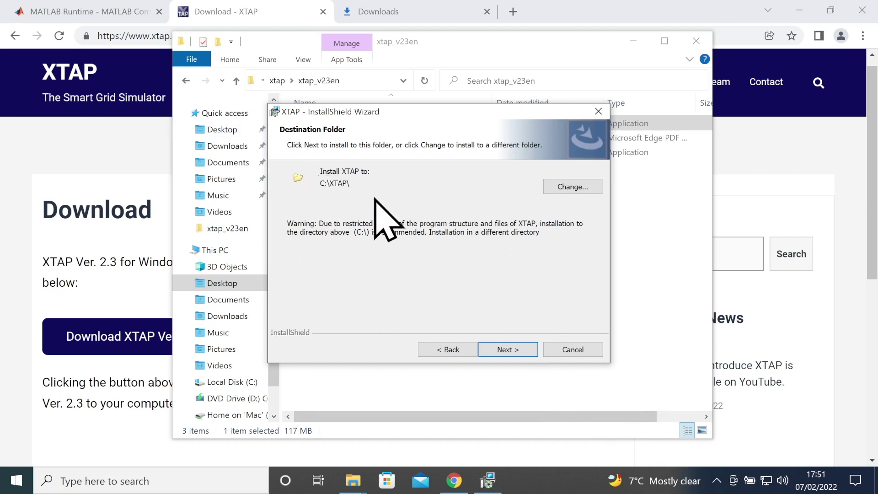
Install XTAP into C:\XTAP\, approving the User Account Control prompt
left_click(521, 347)
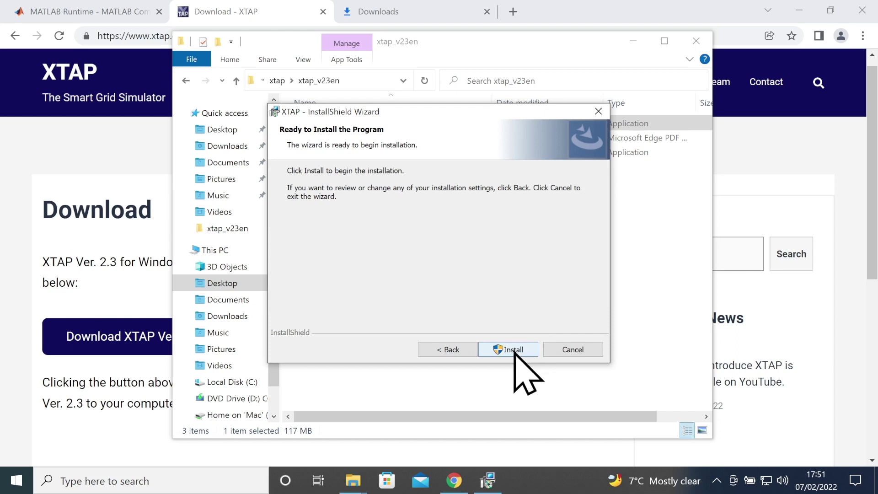
left_click(512, 349)
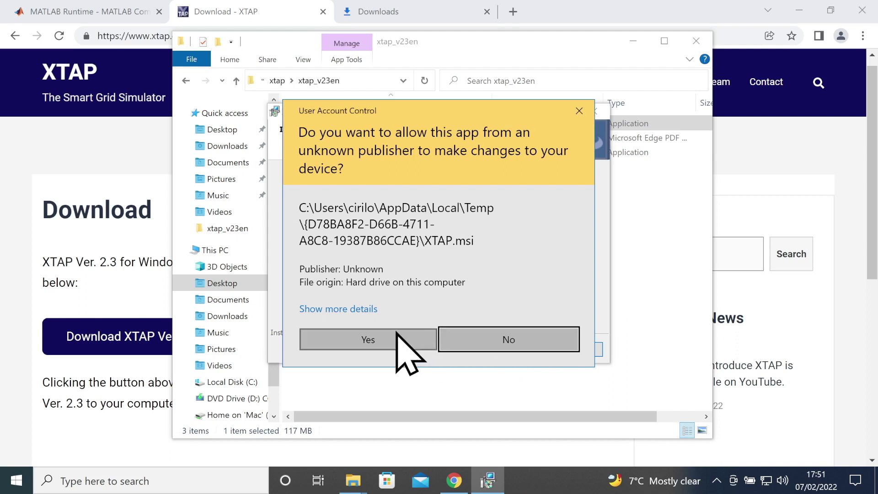
left_click(361, 336)
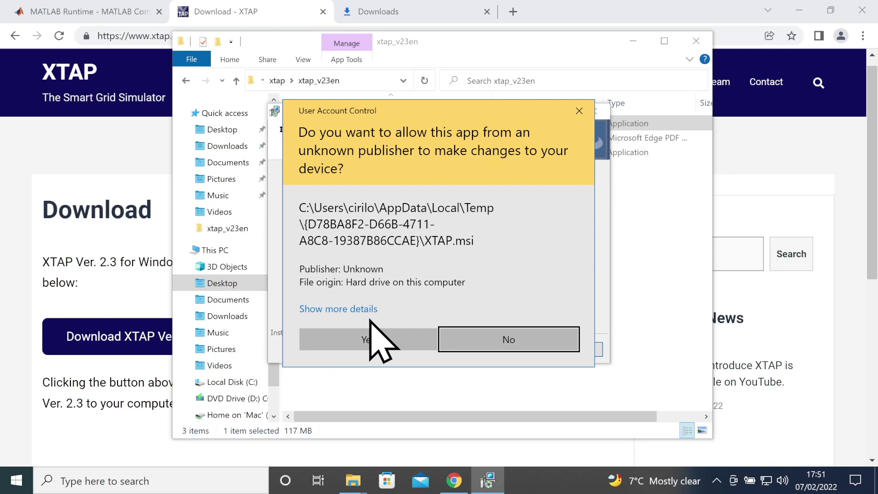
left_click(354, 345)
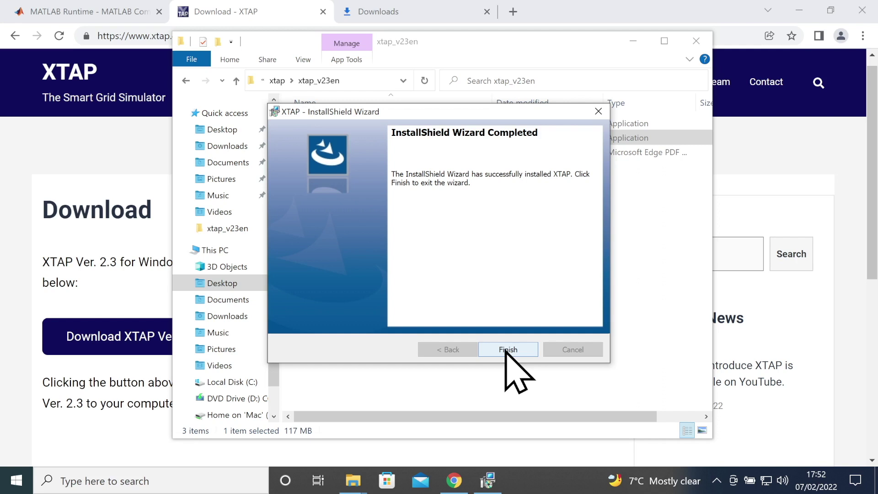
Finish the wizard and start XTAP from the Start menu's Recently added list
left_click(507, 349)
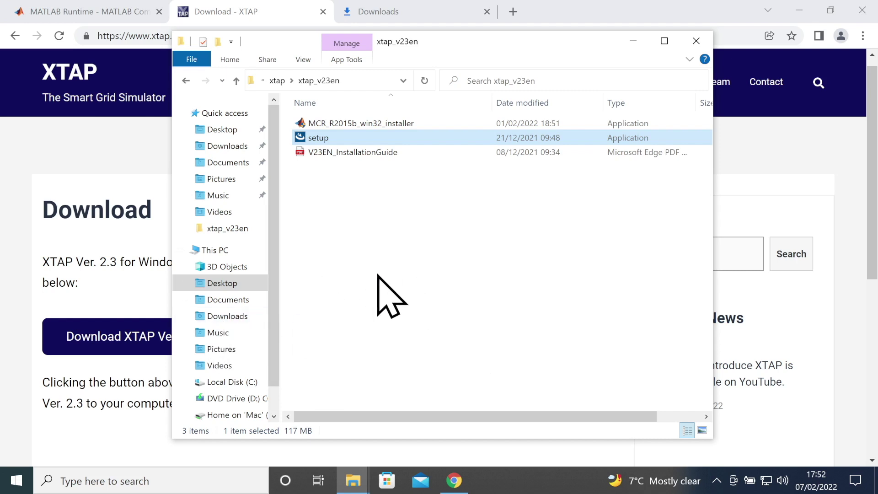
left_click(17, 489)
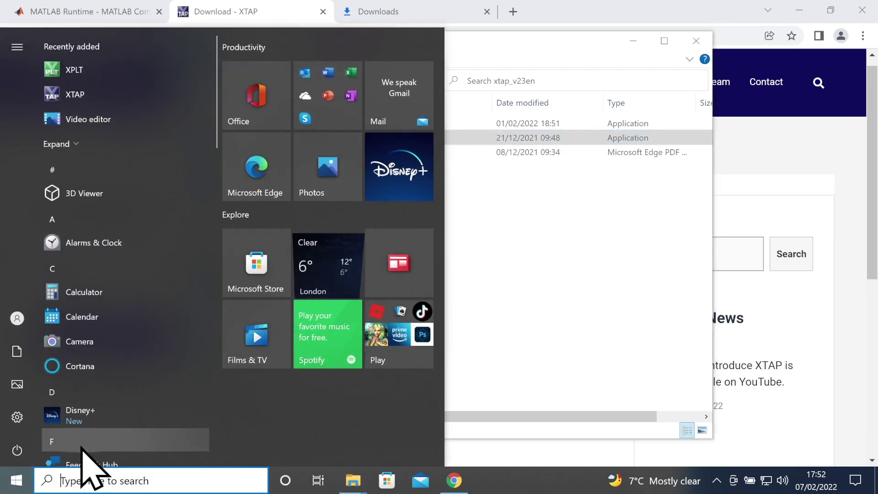
left_click(174, 91)
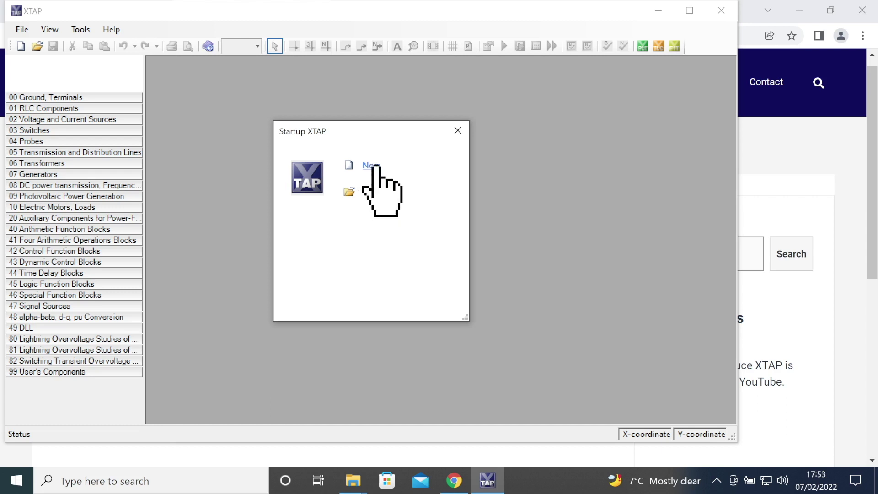
Create NewCircuit1 with resistor R1 and inductor L1 from 01 RLC Components, then close it
left_click(375, 165)
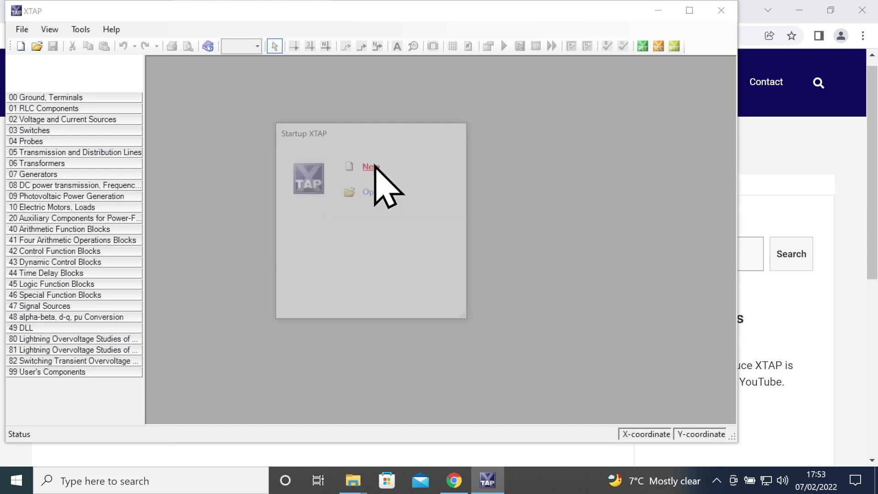
left_click(64, 109)
left_click_drag(57, 122, 392, 187)
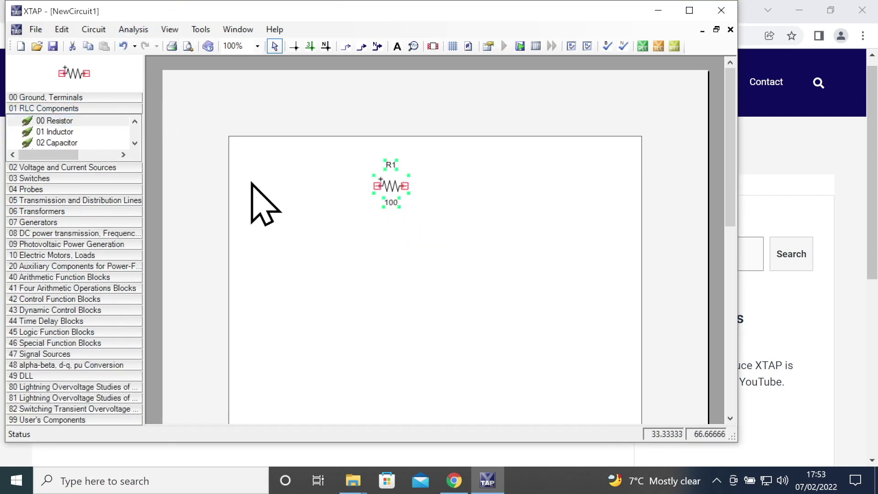
left_click(27, 121)
left_click(64, 133)
left_click_drag(64, 133, 370, 192)
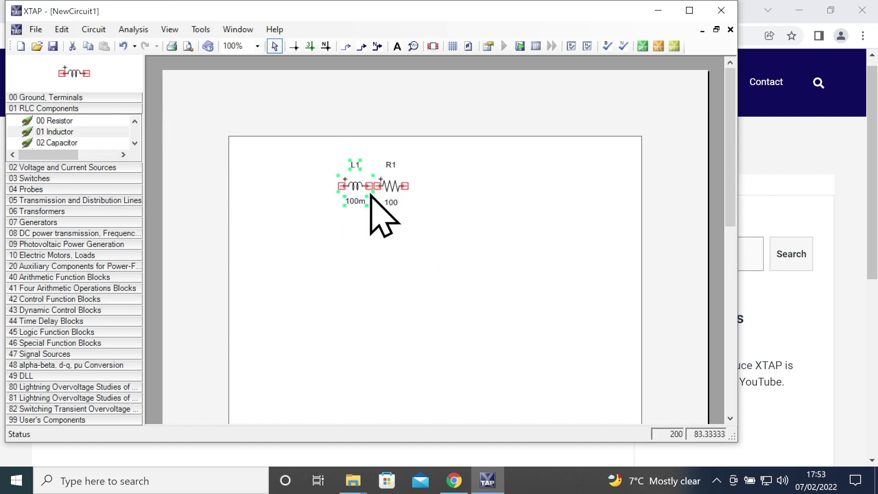
left_click(487, 230)
left_click(730, 30)
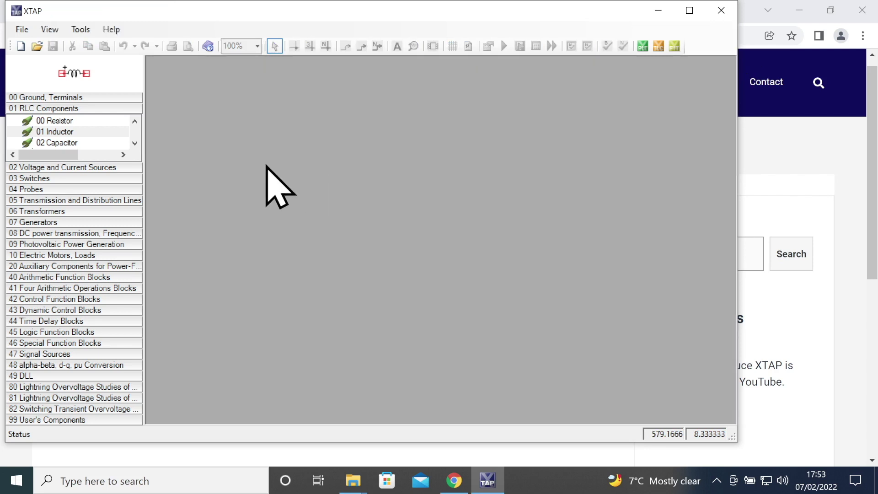
Bring up the File menu's open-circuit-diagram dialog
left_click(30, 30)
left_click(33, 28)
left_click(26, 33)
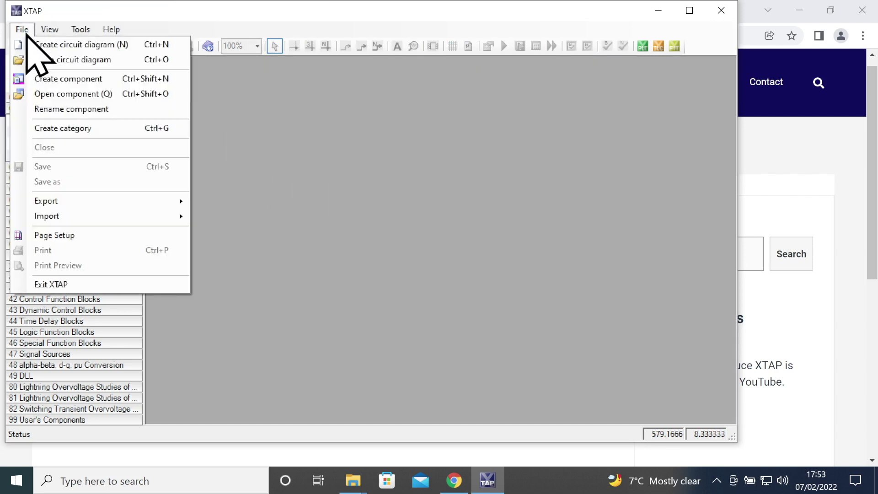
left_click(34, 59)
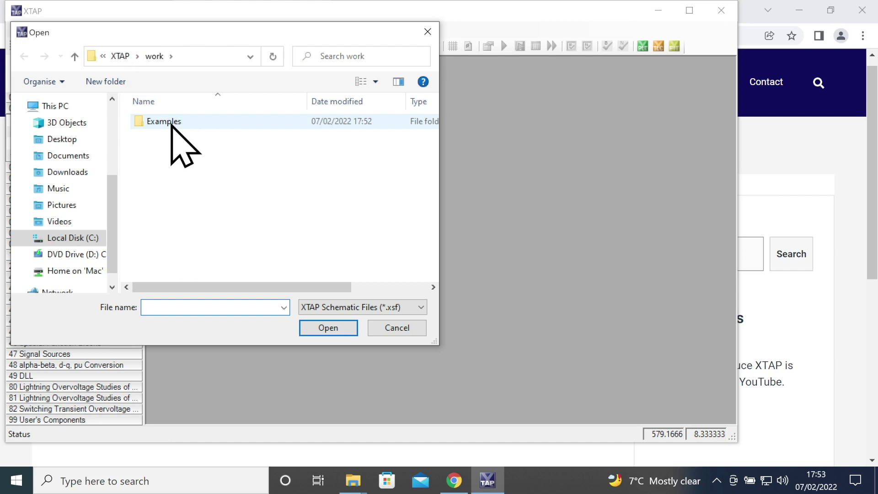
Browse to C:\XTAP\work\Examples\PE-01 and select the PE-01 circuit file
left_click(122, 56)
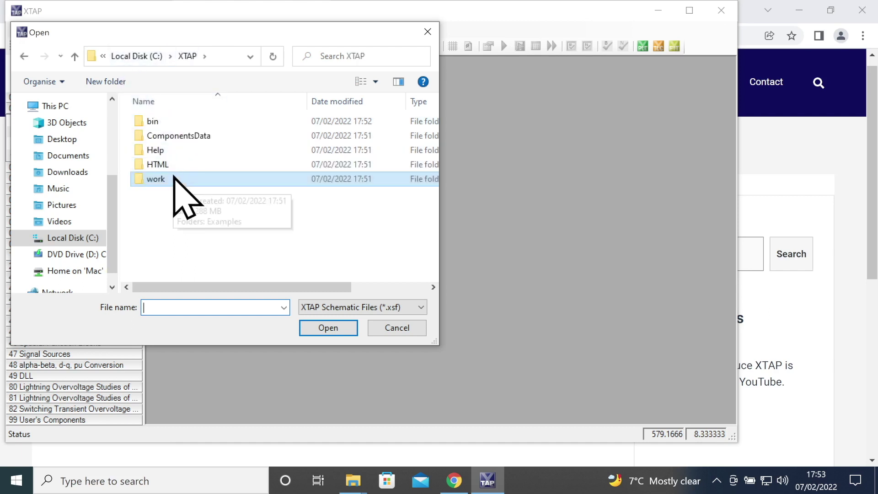
double_click(164, 178)
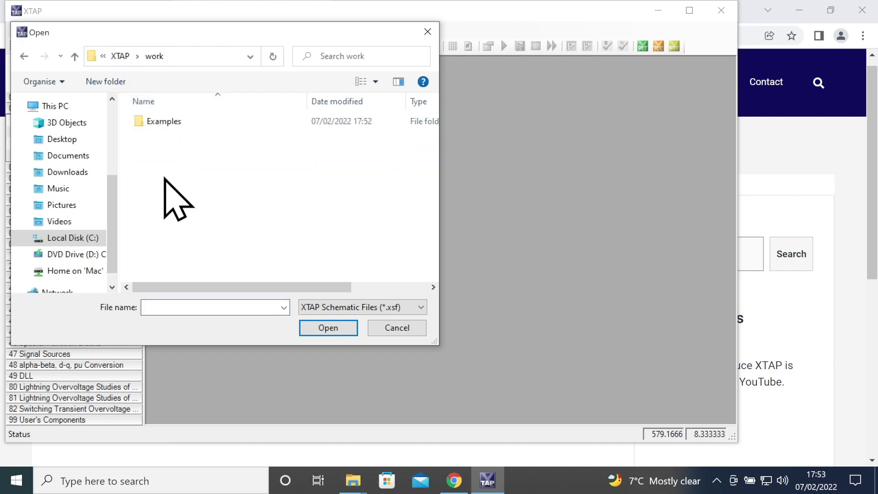
double_click(159, 120)
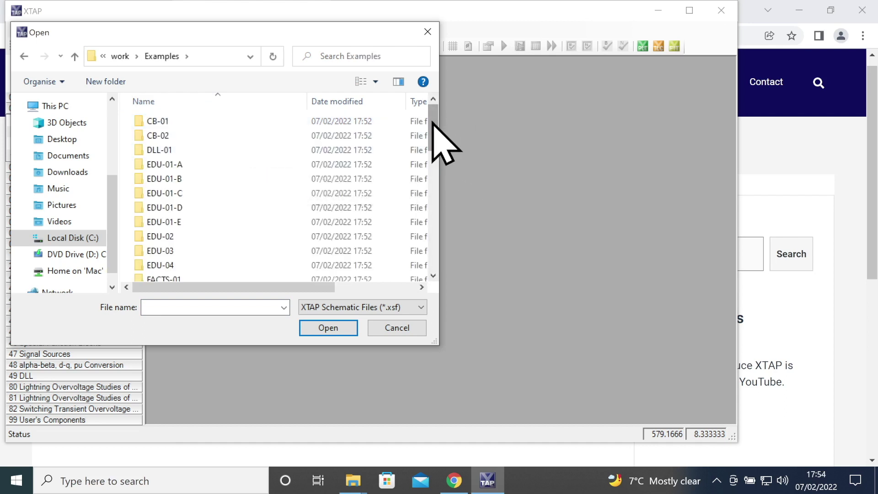
left_click_drag(432, 122, 431, 201)
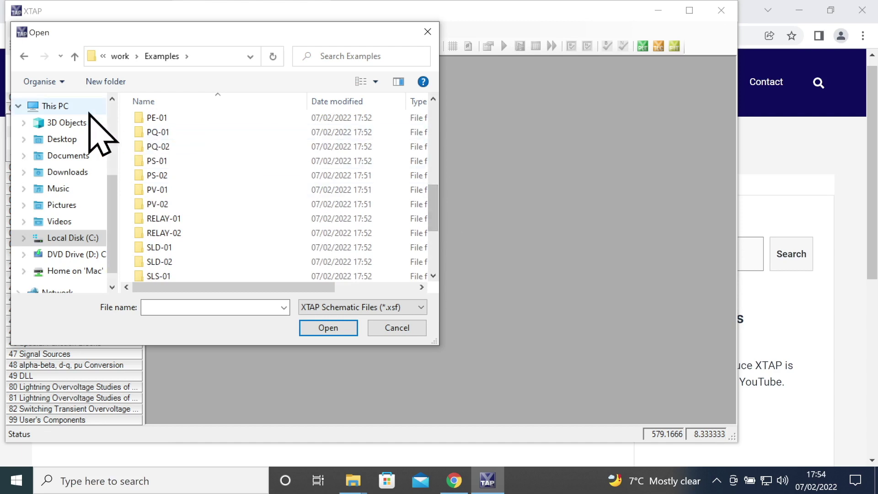
double_click(147, 117)
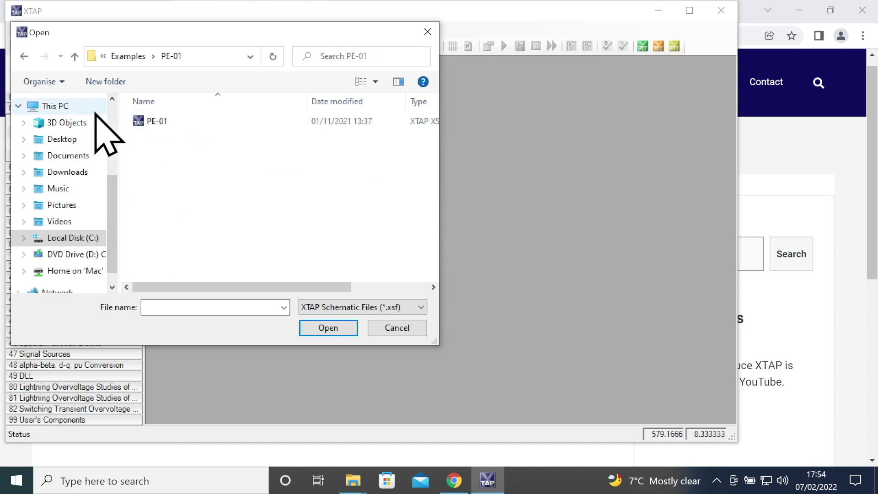
left_click(161, 127)
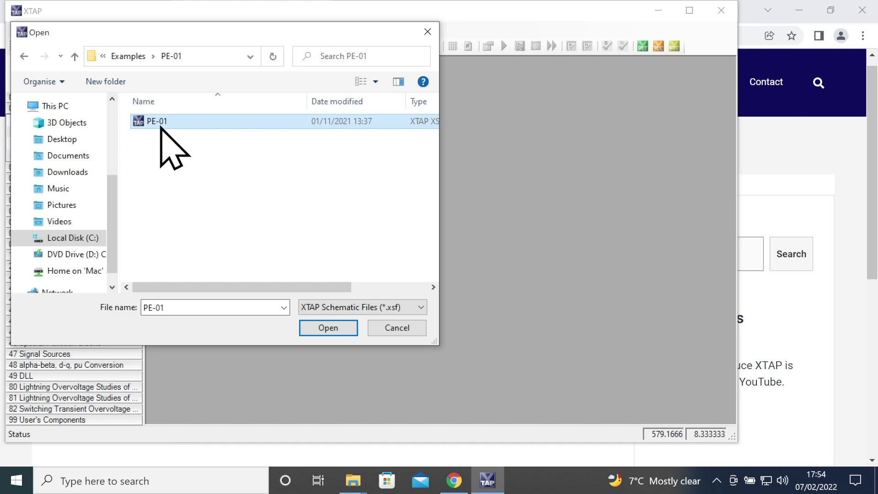
Open the PE-01 inverter, scroll right to the Lu/Lv/Lw and Ruv/Rvw loads, and select Qw1
left_click(328, 328)
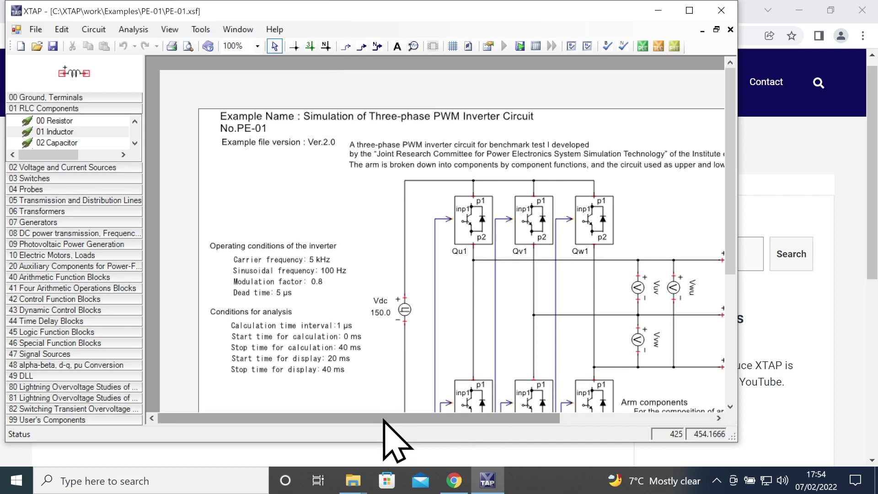
left_click_drag(386, 419, 493, 386)
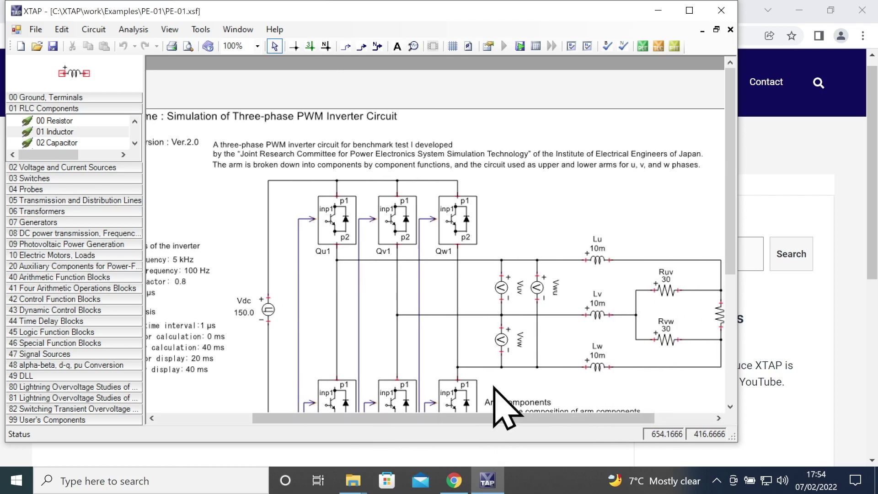
left_click(448, 234)
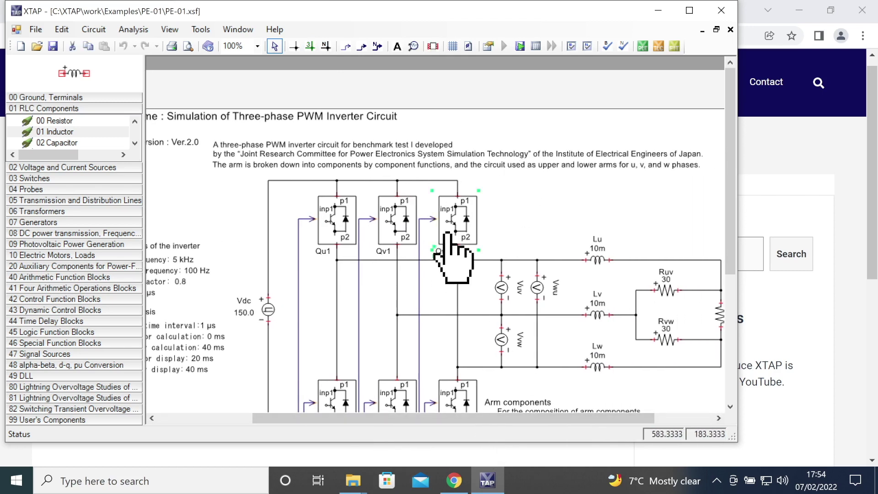